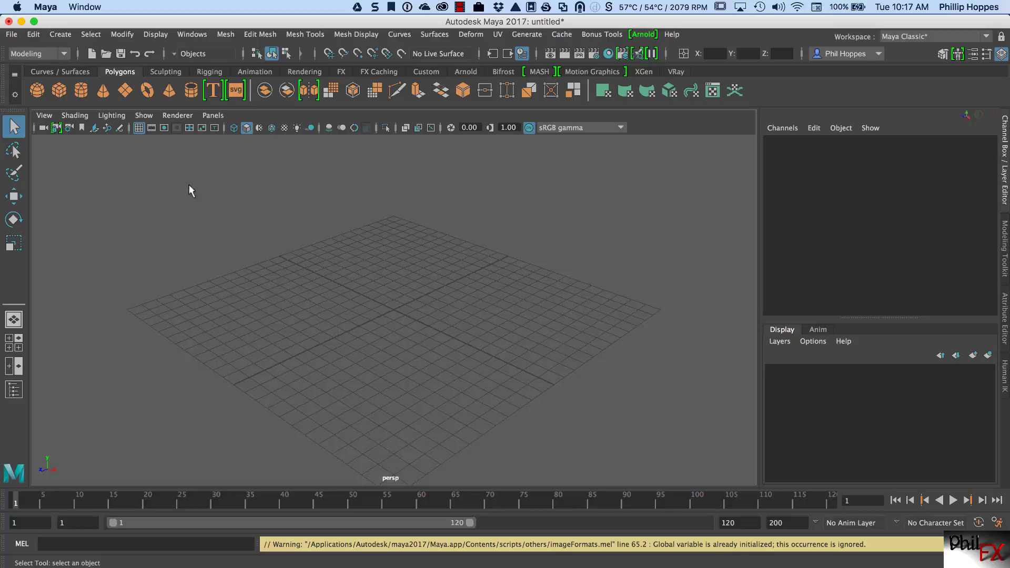
Open File > Project Window, showing the default project and its folder locations, and reposition it.
click(11, 35)
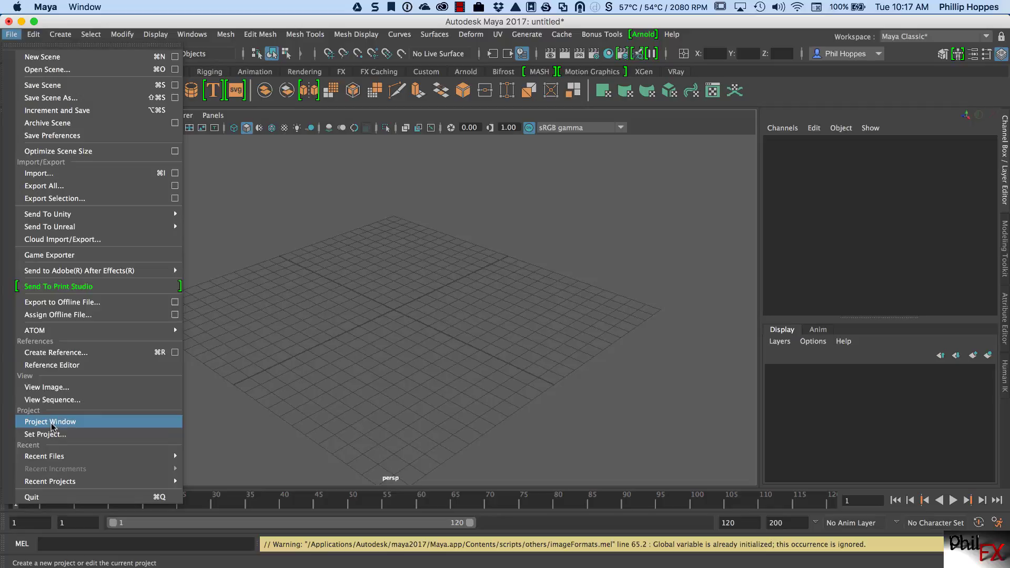
click(98, 424)
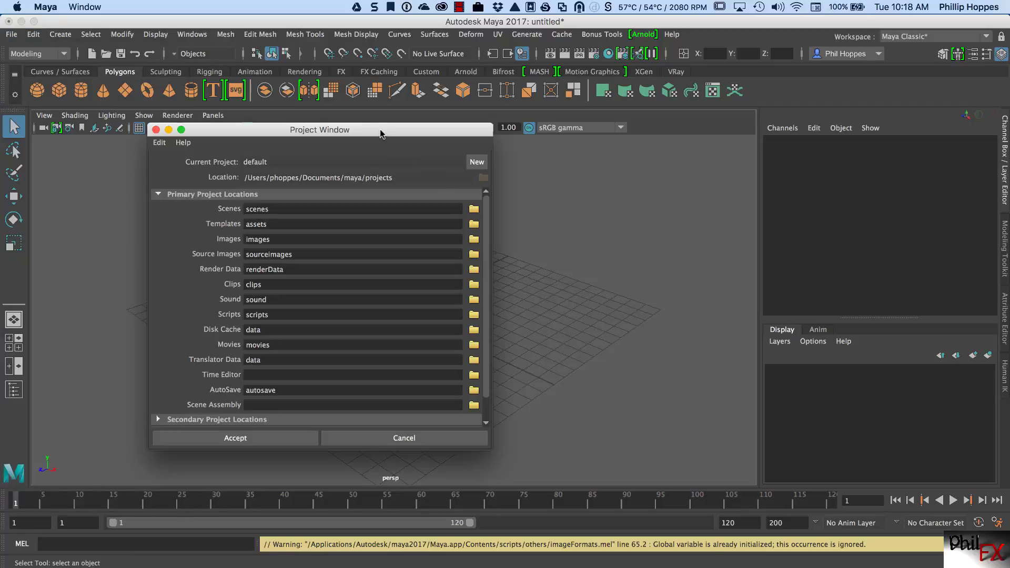
mouse_move(381, 134)
mouse_down()
mouse_move(503, 139)
mouse_move(405, 156)
mouse_move(386, 124)
mouse_up()
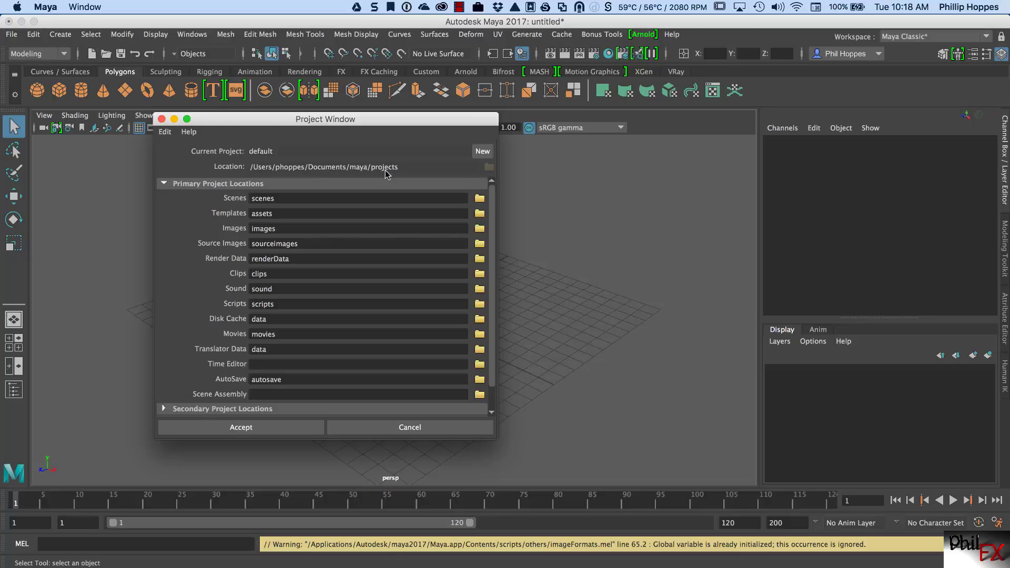
Start a new project and point its Location browser at the Desktop folder.
click(482, 152)
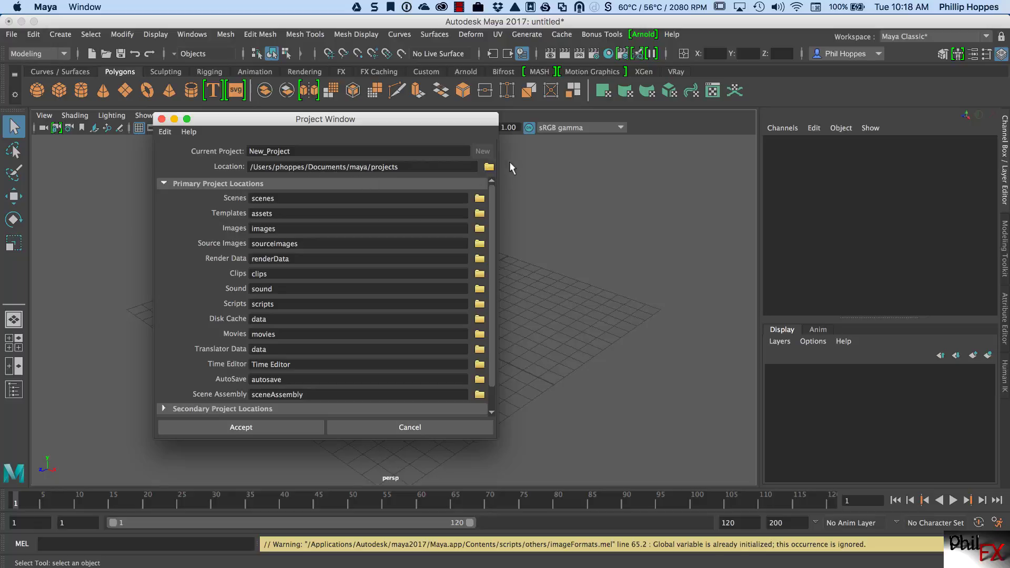
click(488, 167)
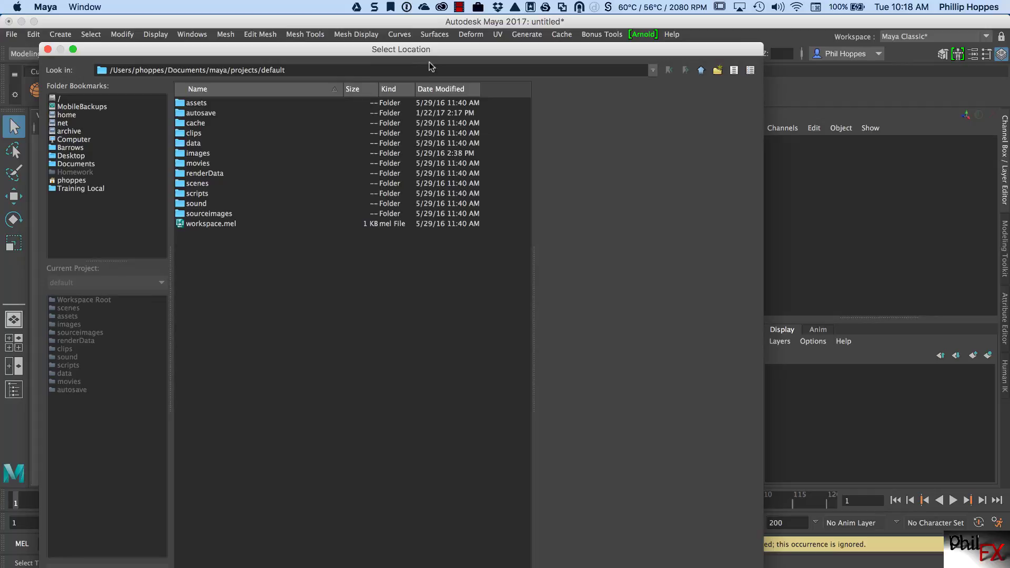
drag(420, 50, 491, 49)
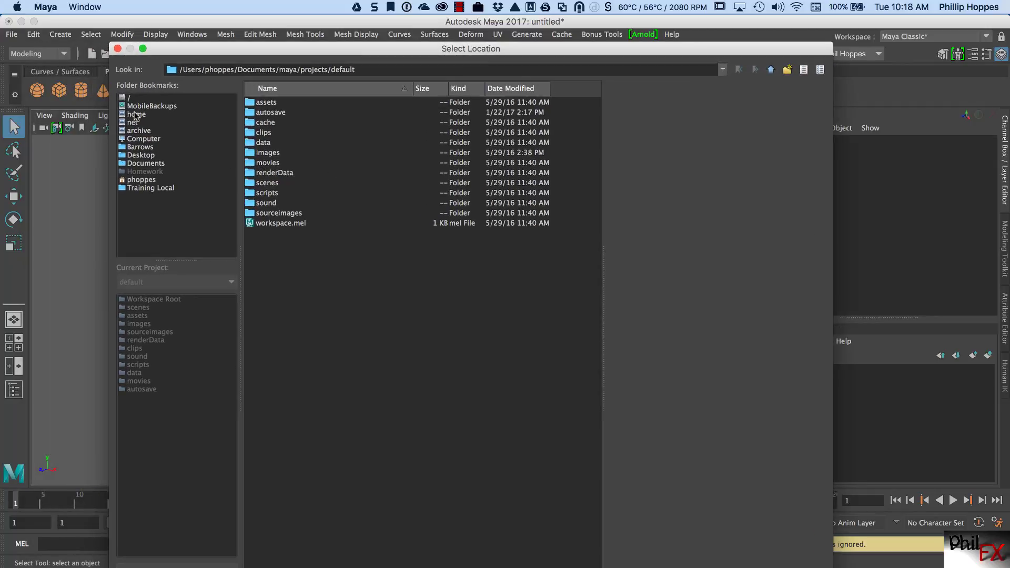
click(137, 156)
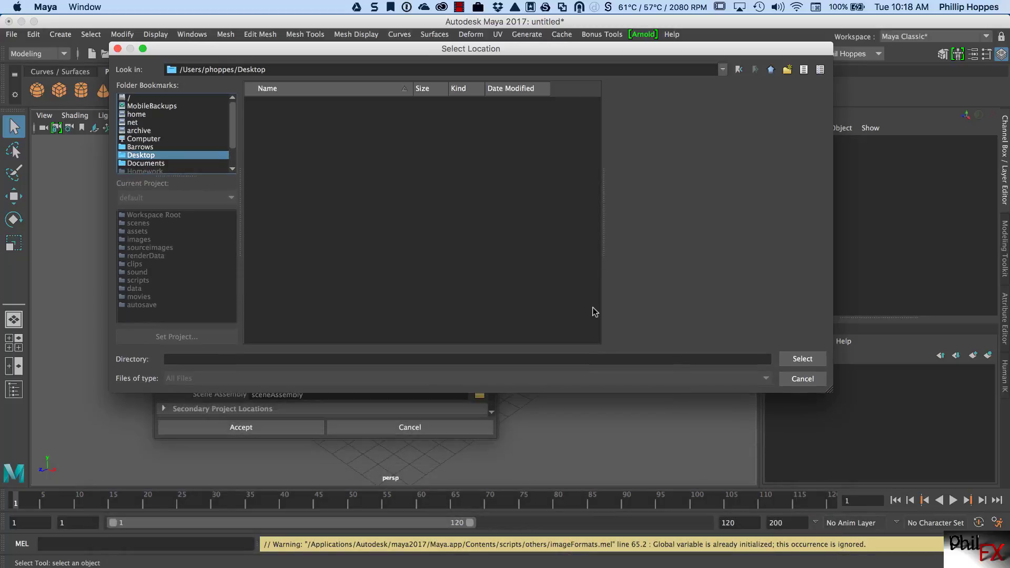
drag(568, 49, 507, 50)
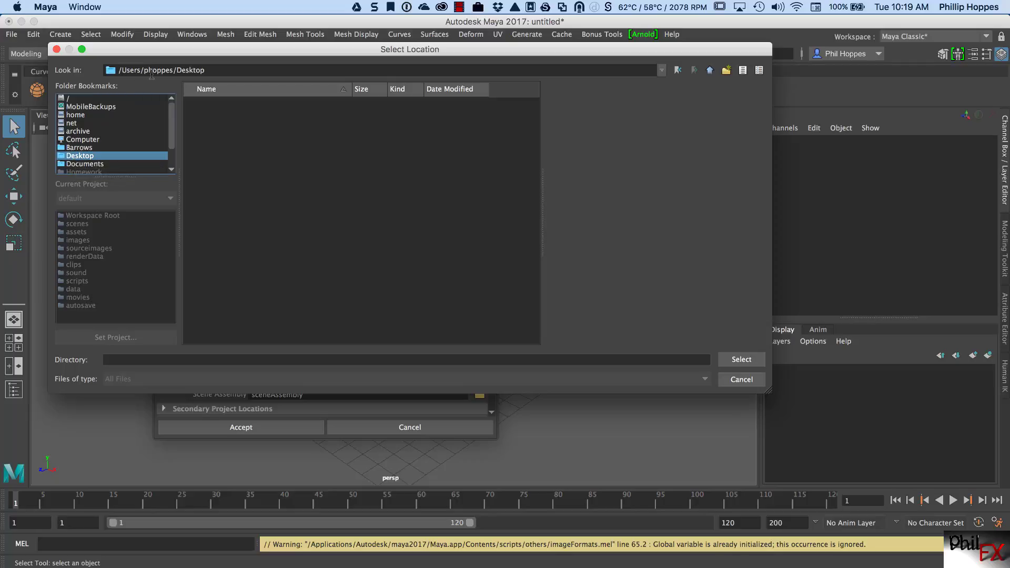
Confirm the Desktop as the project location and name the project Week2_art185.
click(752, 362)
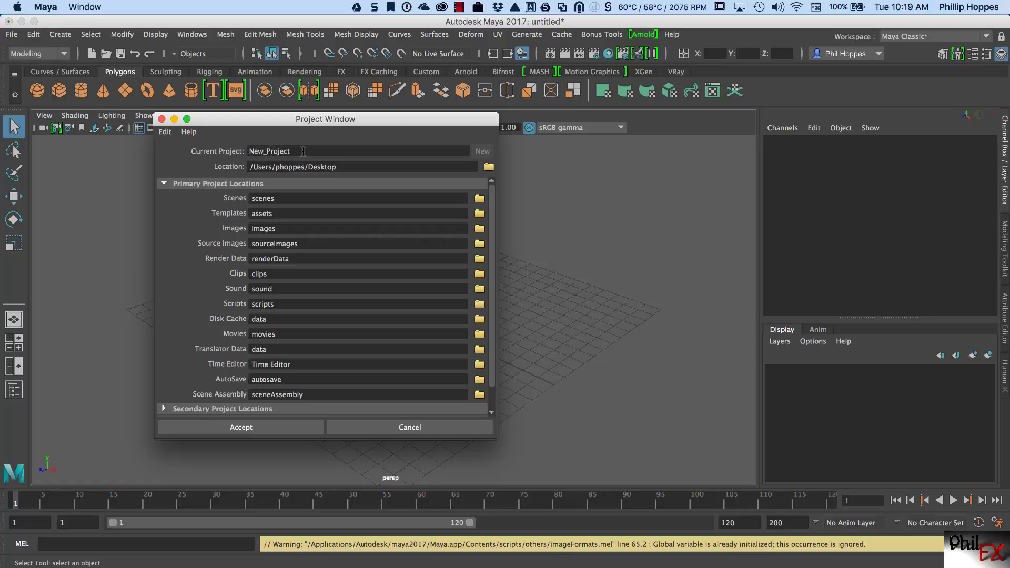
double_click(269, 152)
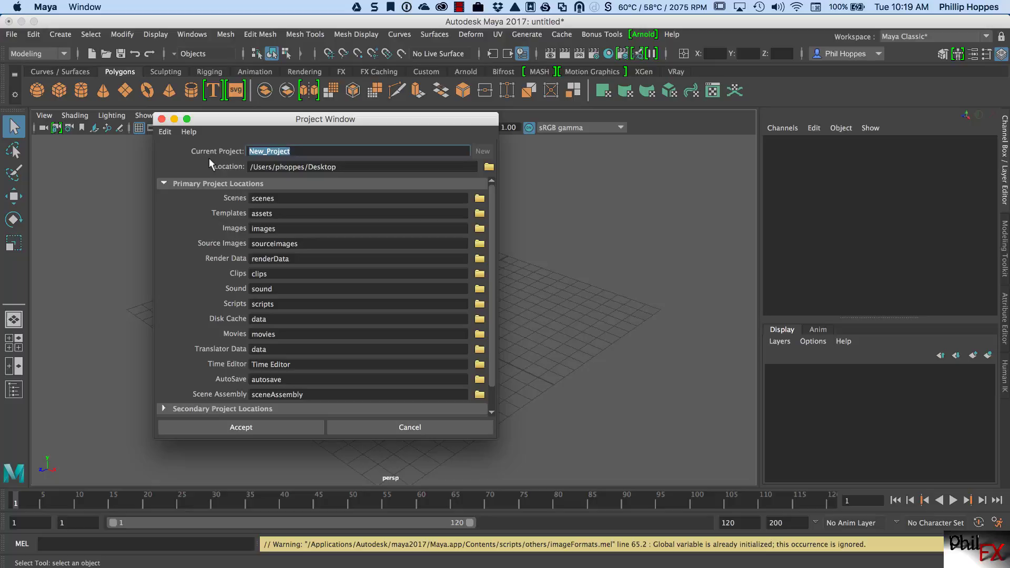
text(M)
key(BackSpace)
text(Wor)
key(BackSpace)
key(BackSpace)
text(eek1)
key(BackSpace)
text(2_art185)
Scroll through the default folder locations, then Accept to create the Week2_art185 project.
drag(491, 298, 489, 331)
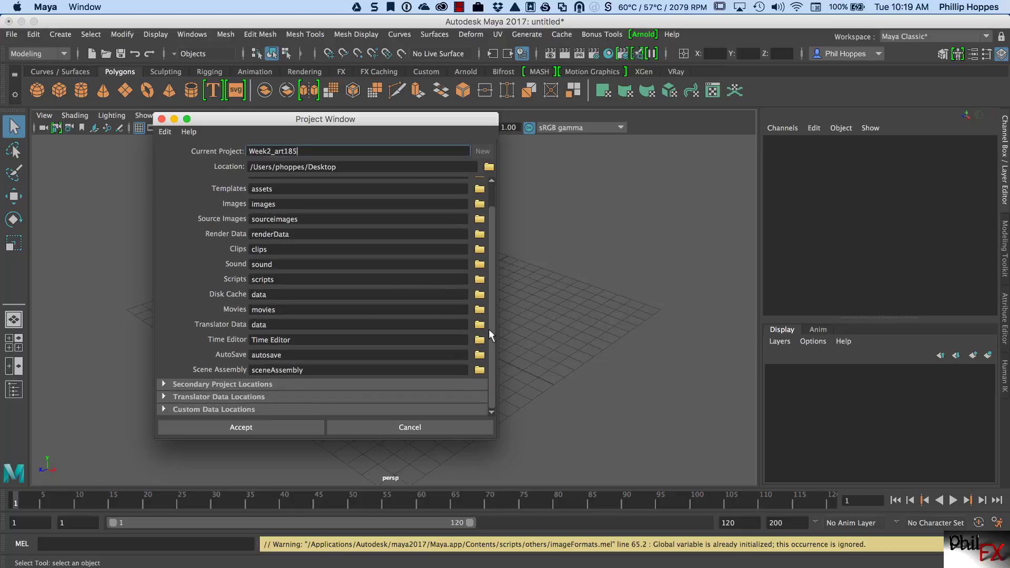
scroll(485, 308, up, 2)
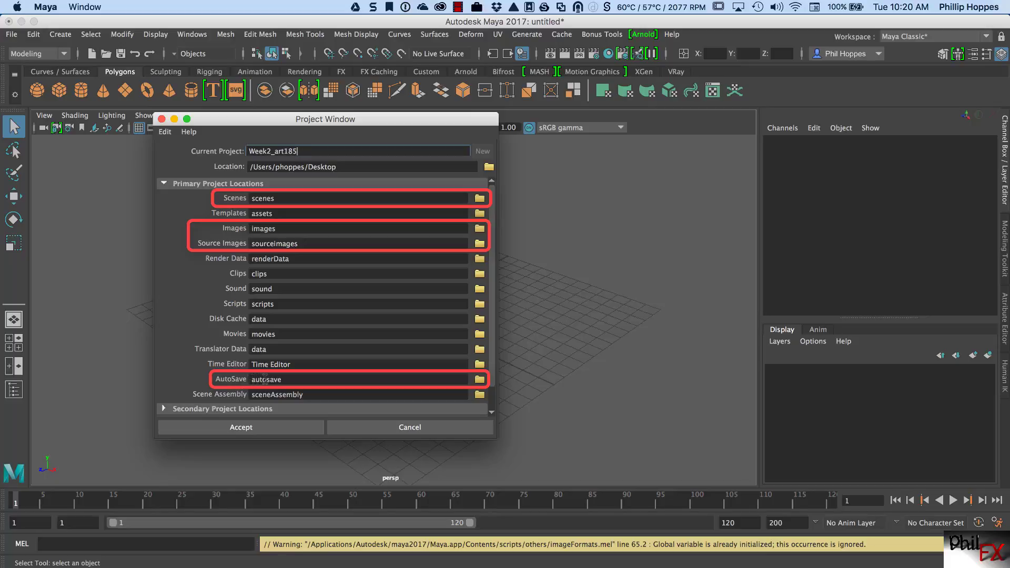
click(250, 426)
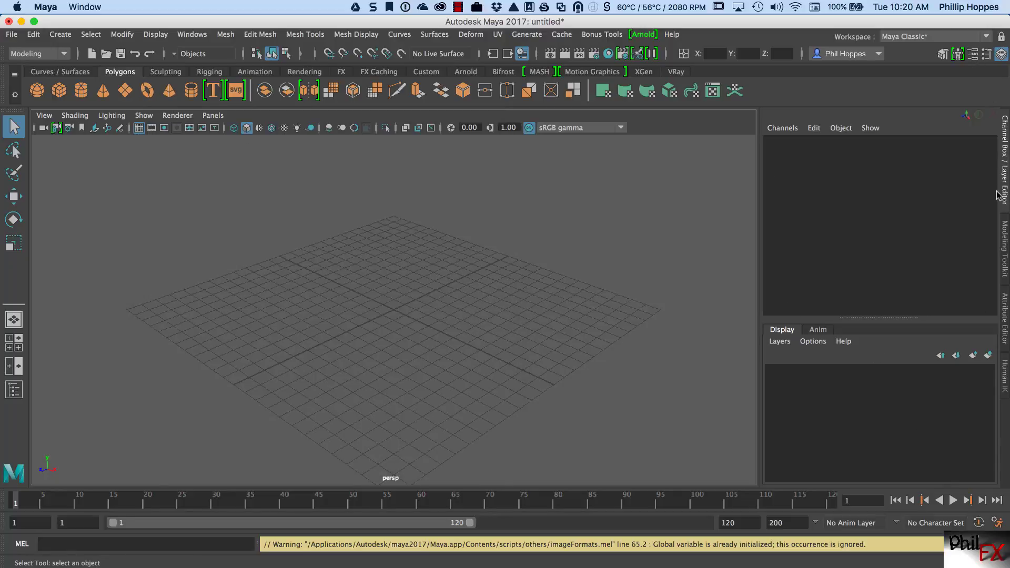
Minimize Maya, open the Week2_art185 folder in Finder, and briefly expand its scenes subfolder.
key(super+Tab)
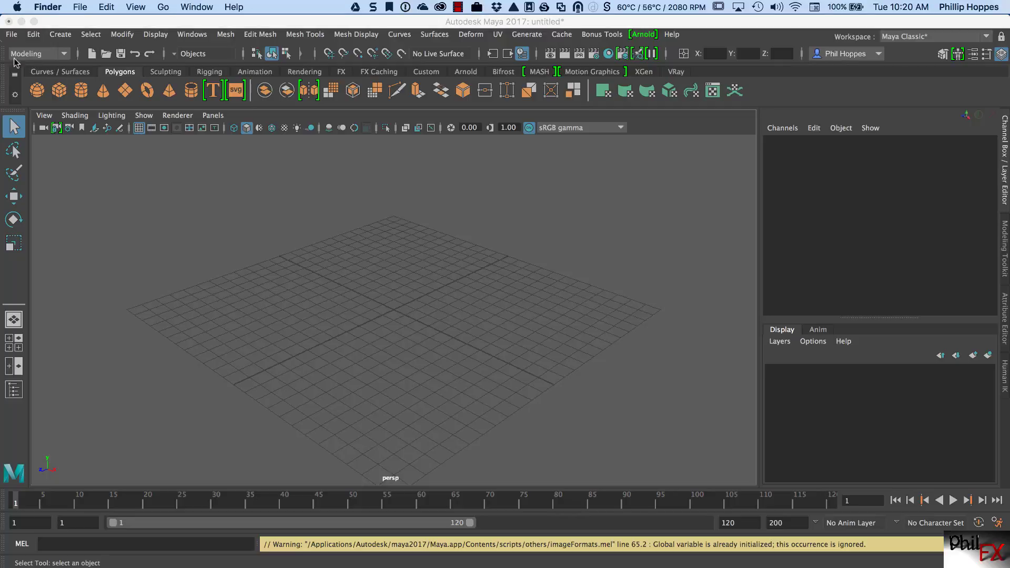
click(21, 21)
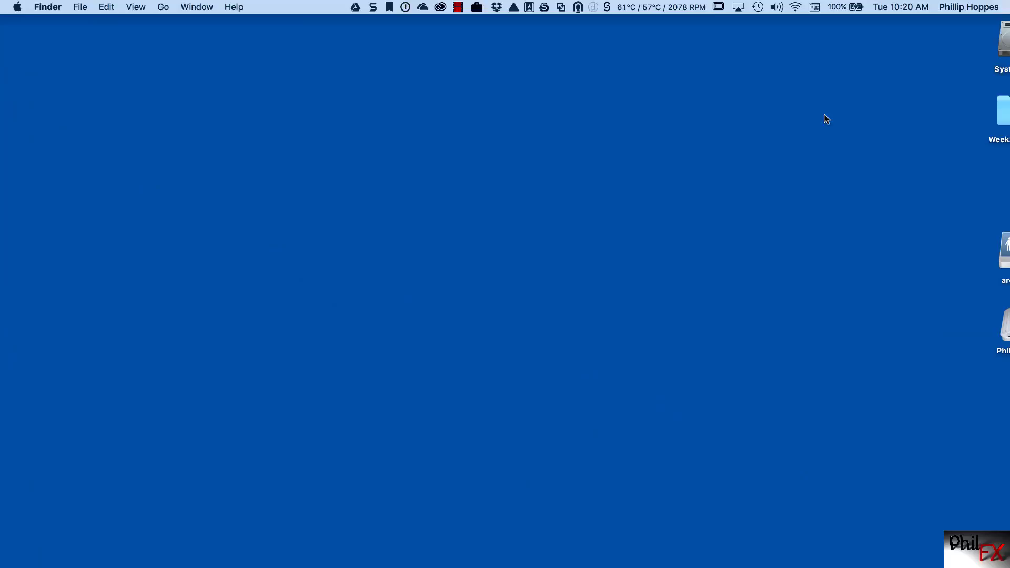
drag(1001, 110, 416, 105)
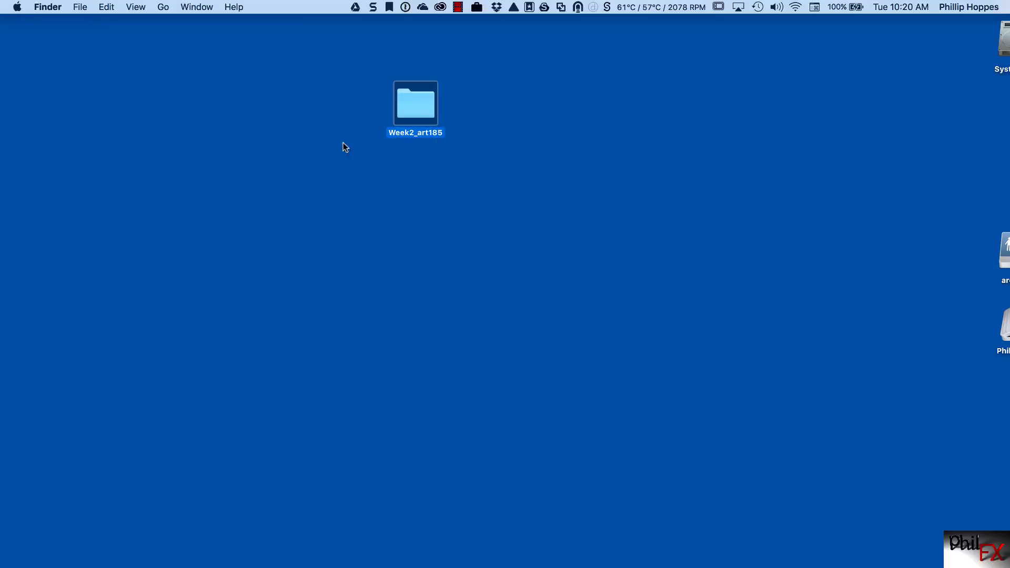
double_click(417, 109)
drag(460, 109, 513, 179)
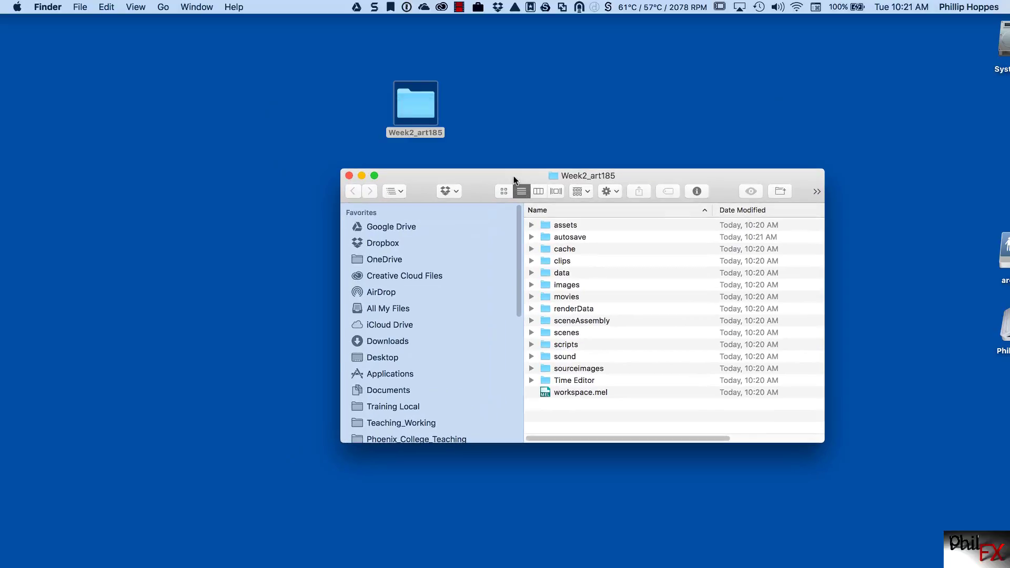
click(531, 332)
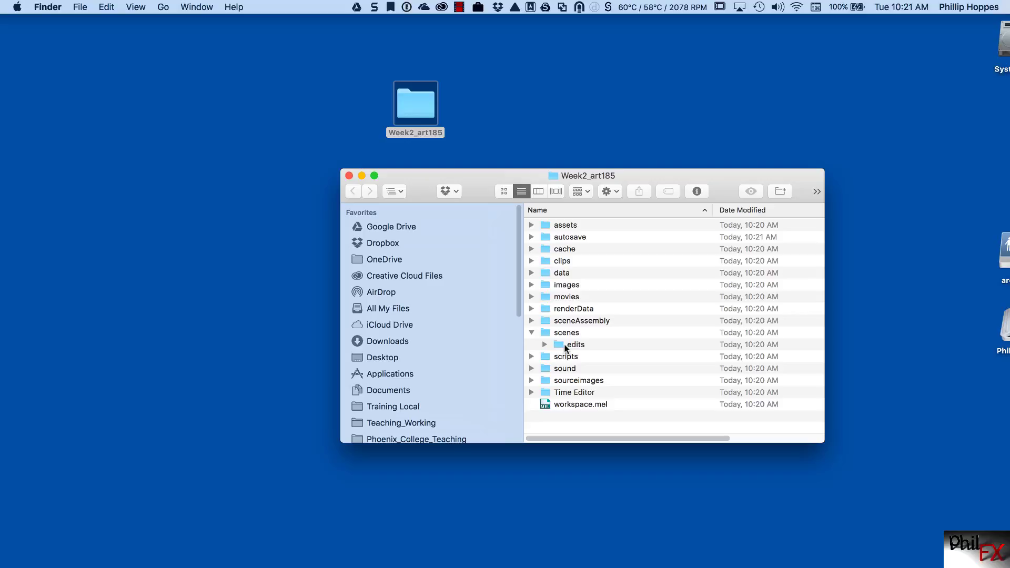
click(531, 332)
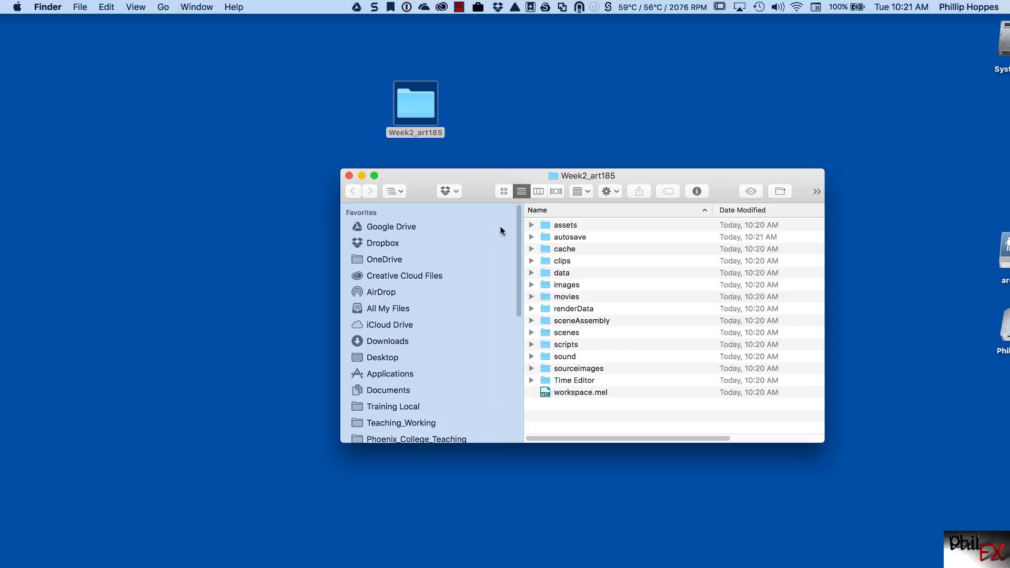
Close the Week2_art185 Finder window and drag its folder icon to the desktop's right edge.
click(349, 176)
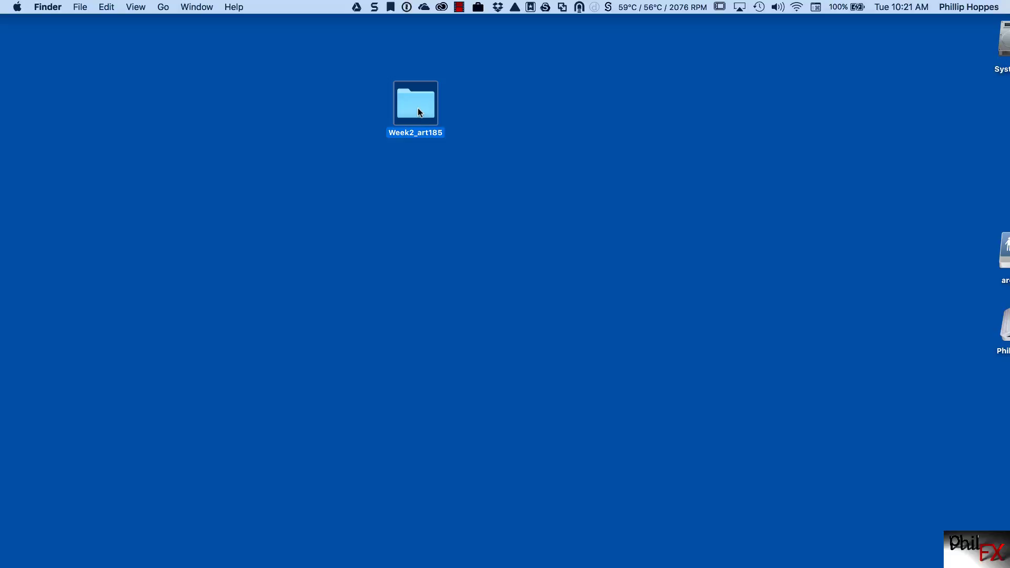
drag(418, 111, 473, 116)
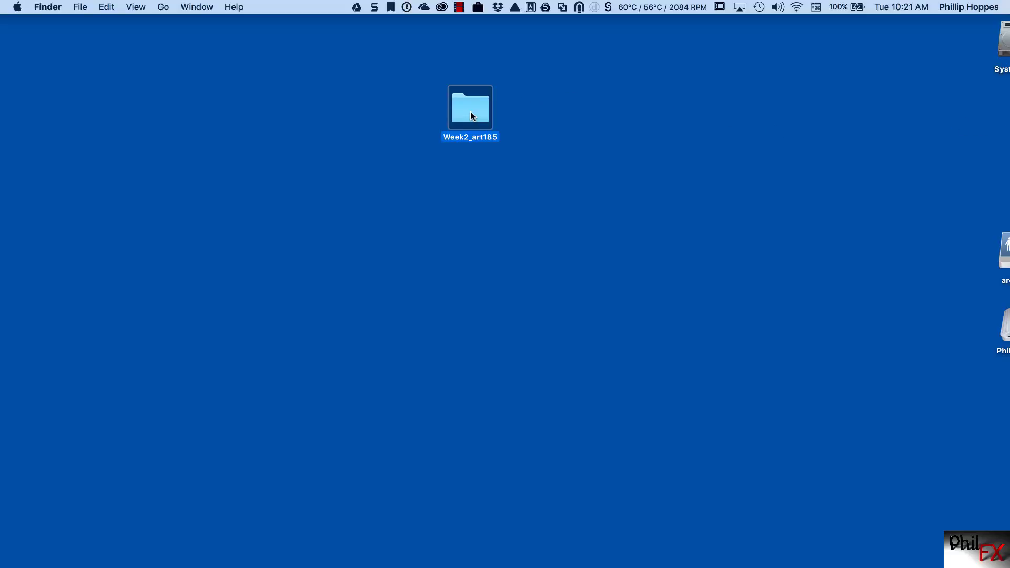
drag(470, 116, 1005, 120)
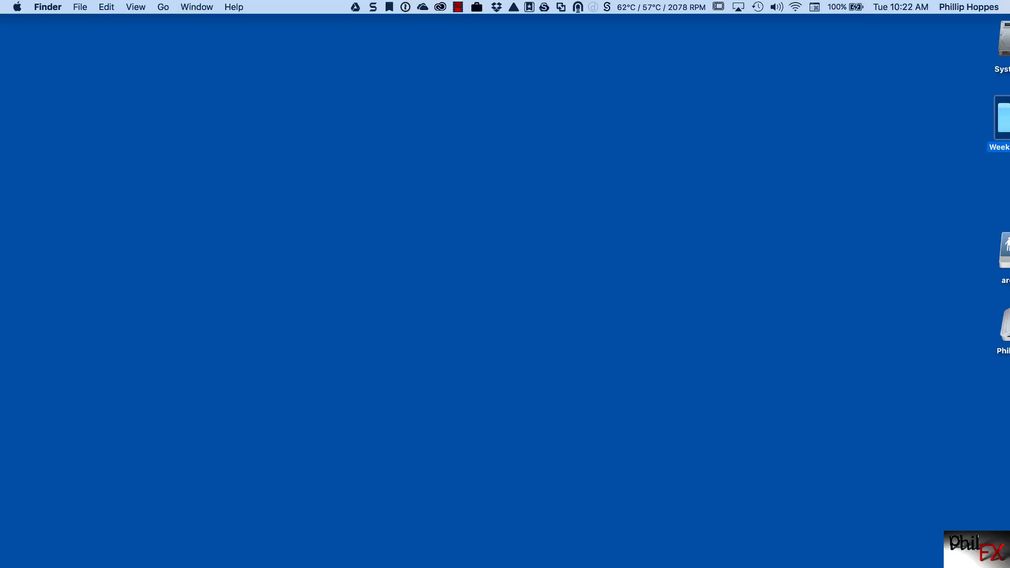
Restore the Maya 2017 window from the Dock.
click(820, 557)
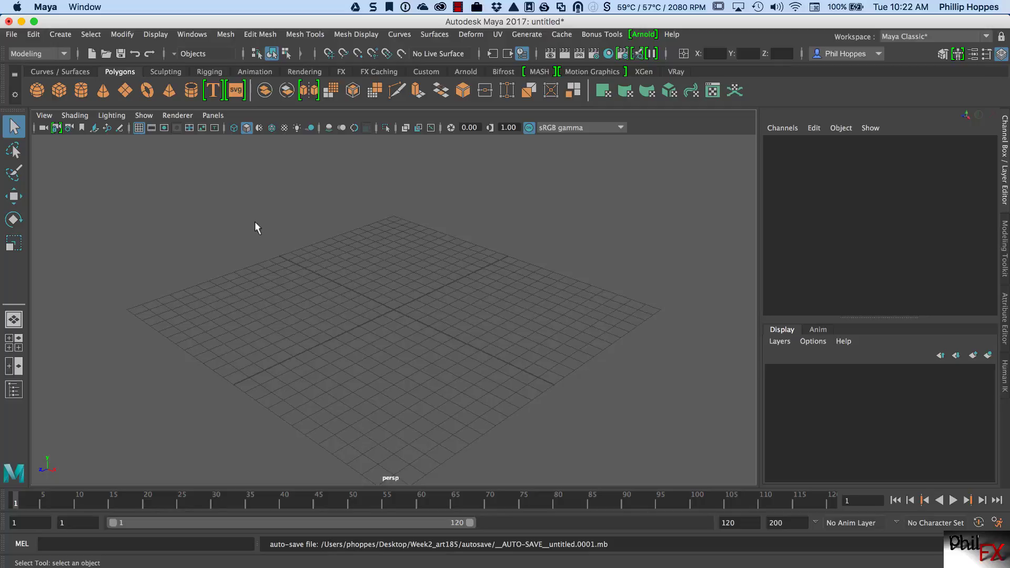
Tear off the File menu into a floating panel and move it to the right.
click(16, 35)
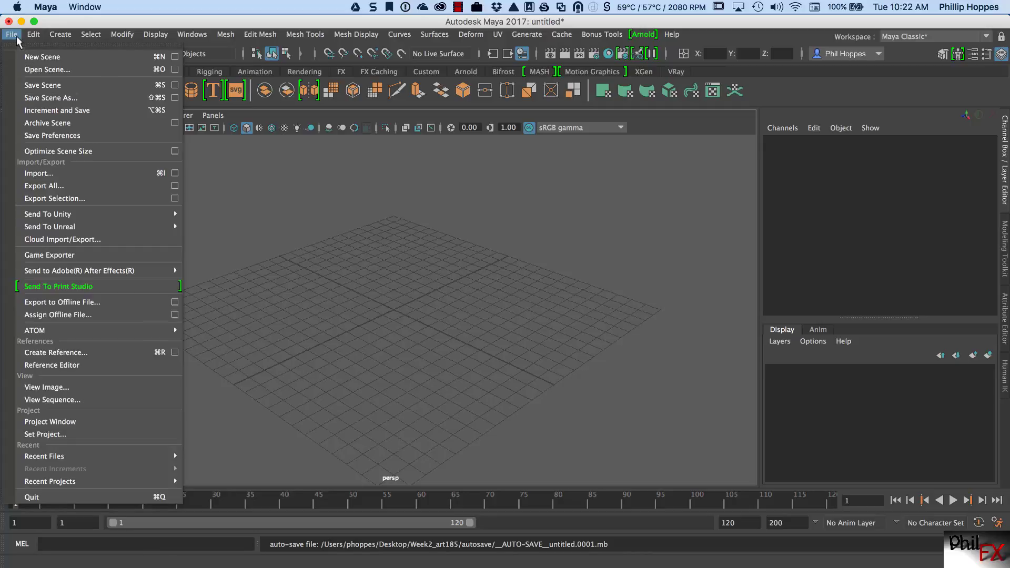
click(42, 46)
drag(85, 35, 230, 29)
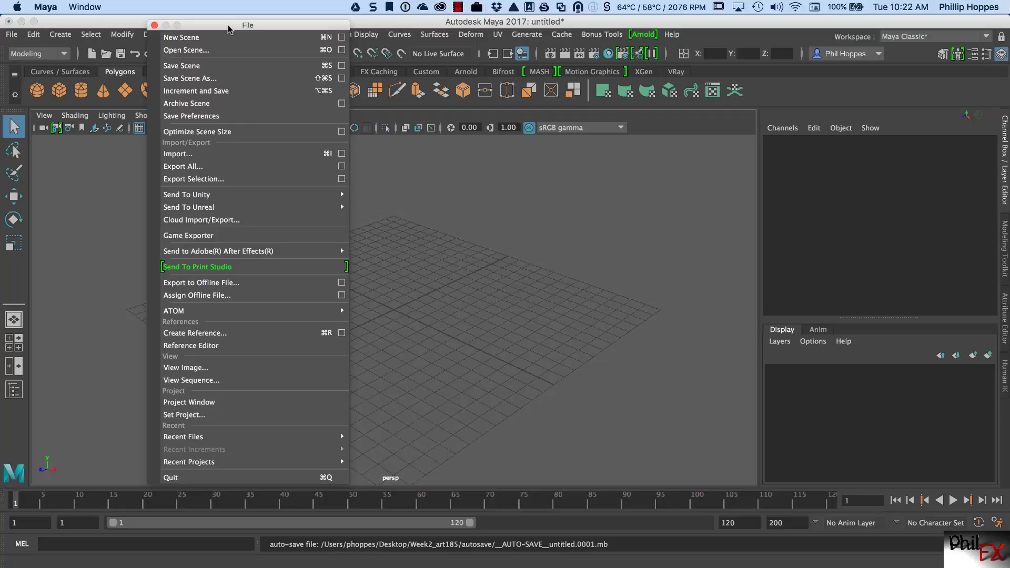
In Set Project, browse Rad_MIS_Surgery > Maya > AtomicModels, select TungstenAtom, then close the dialog.
click(184, 415)
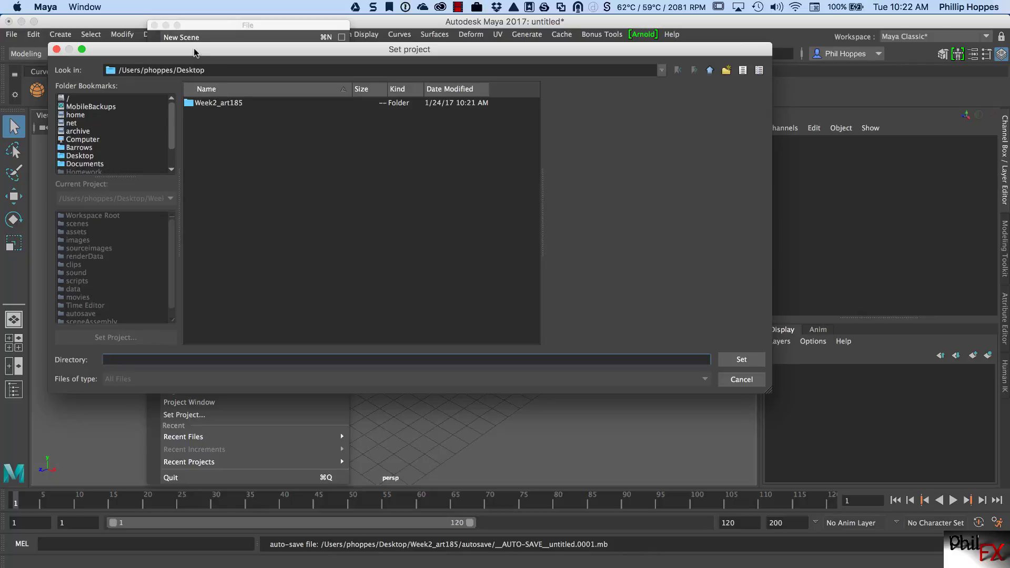
drag(196, 50, 209, 77)
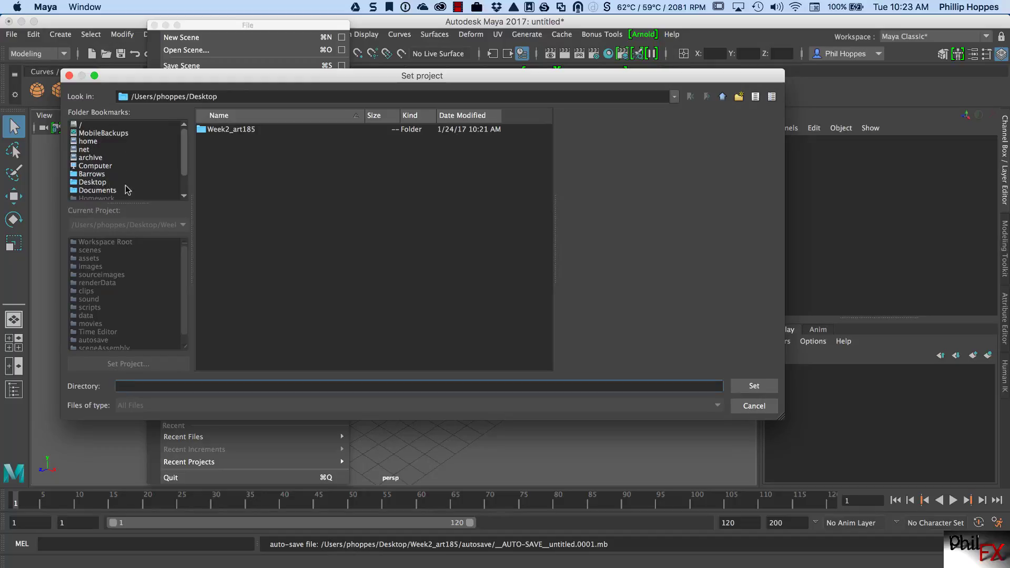
click(80, 174)
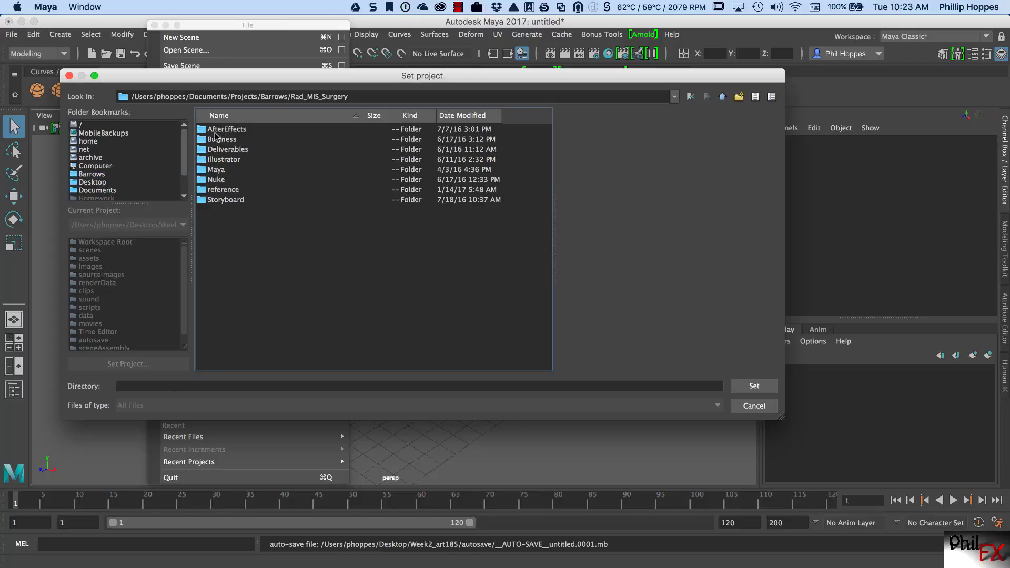
double_click(205, 172)
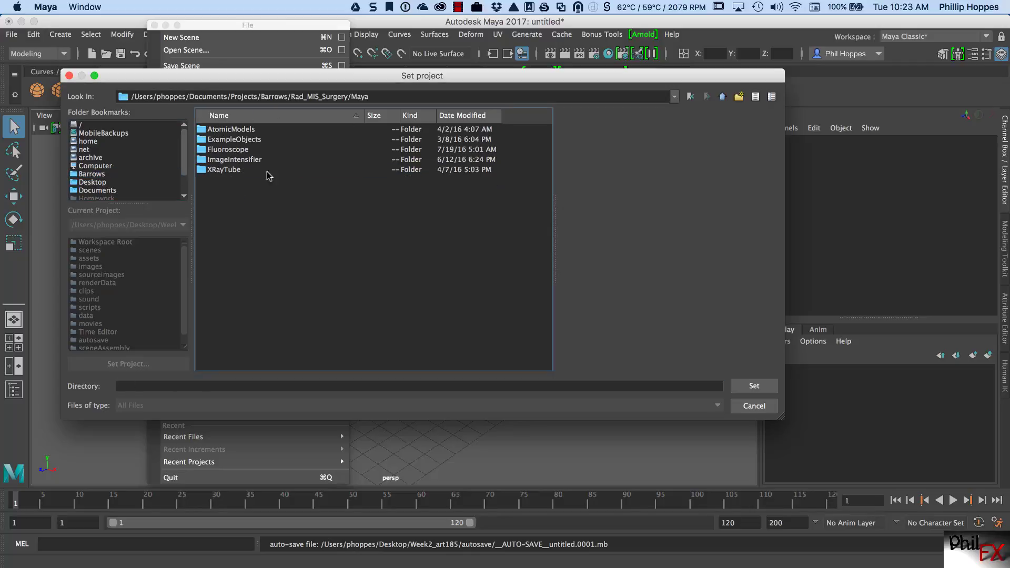
double_click(203, 131)
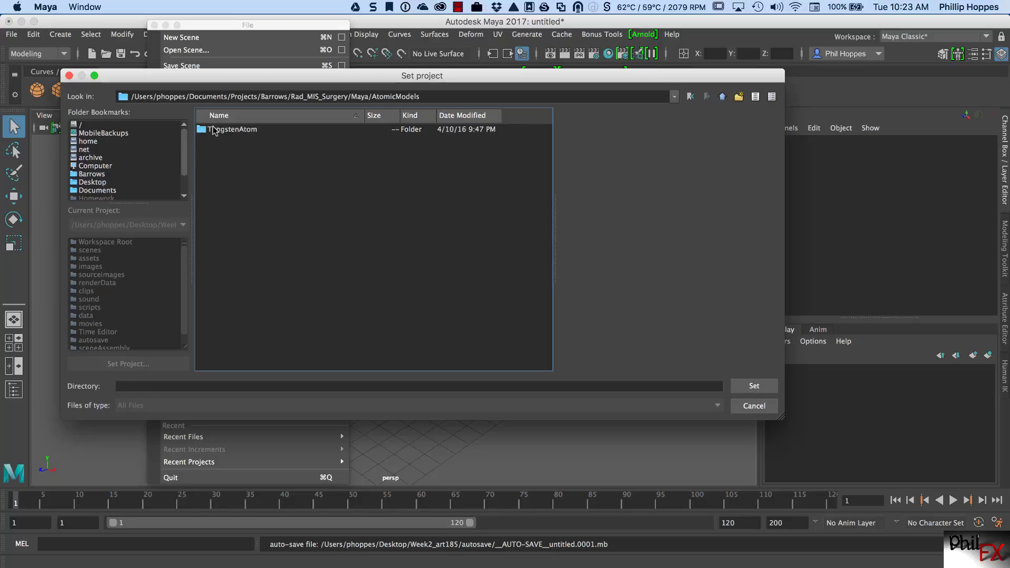
click(204, 131)
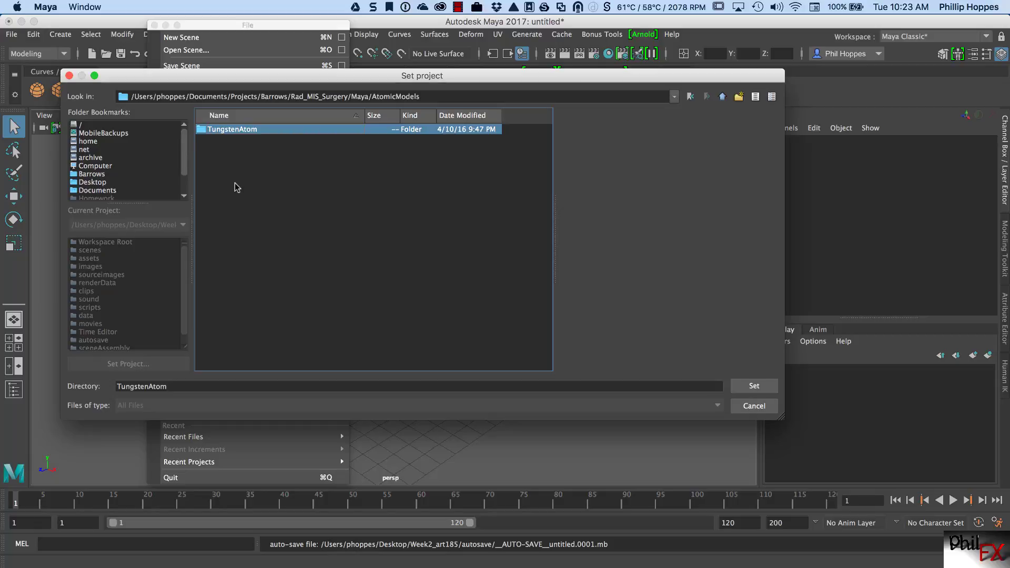
click(752, 406)
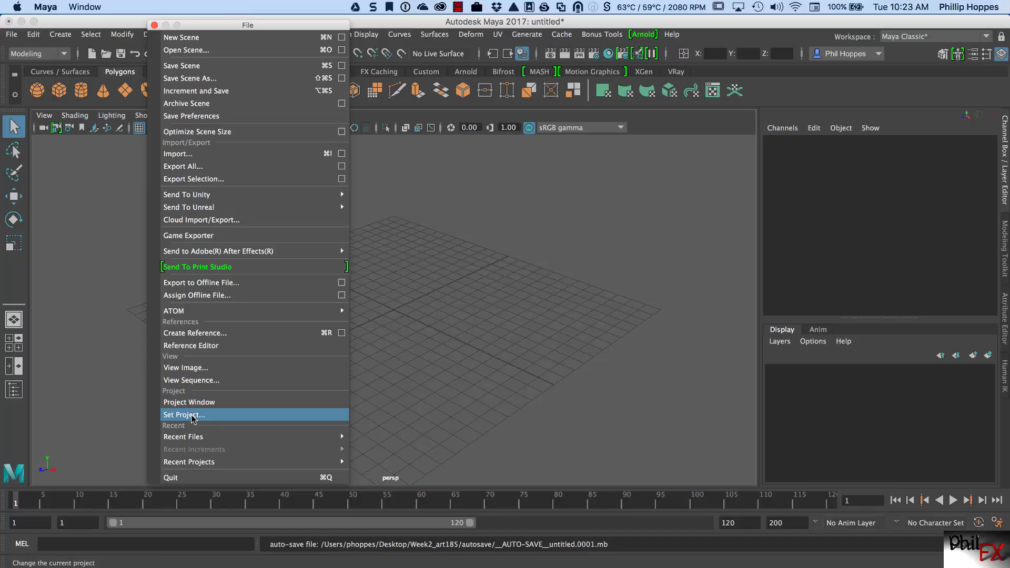
Show the Recent Files and Recent Projects submenus, then close the floating File panel.
mouse_move(188, 440)
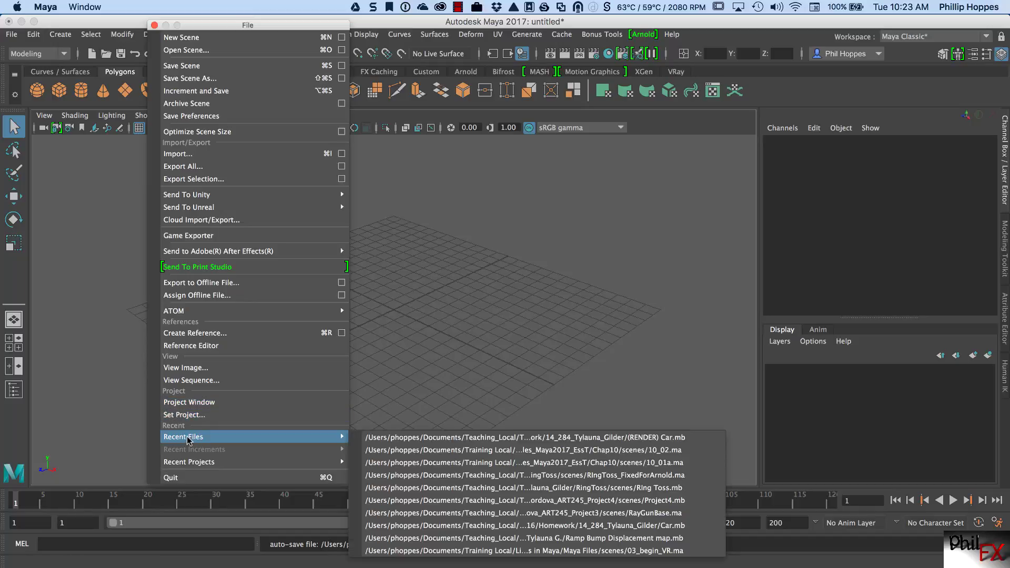
mouse_move(190, 463)
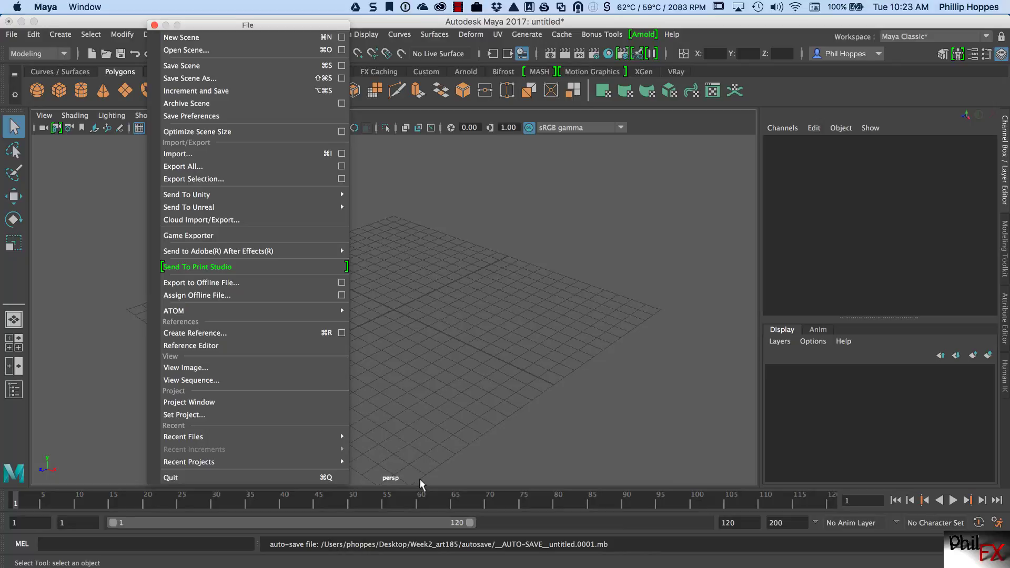
mouse_move(342, 462)
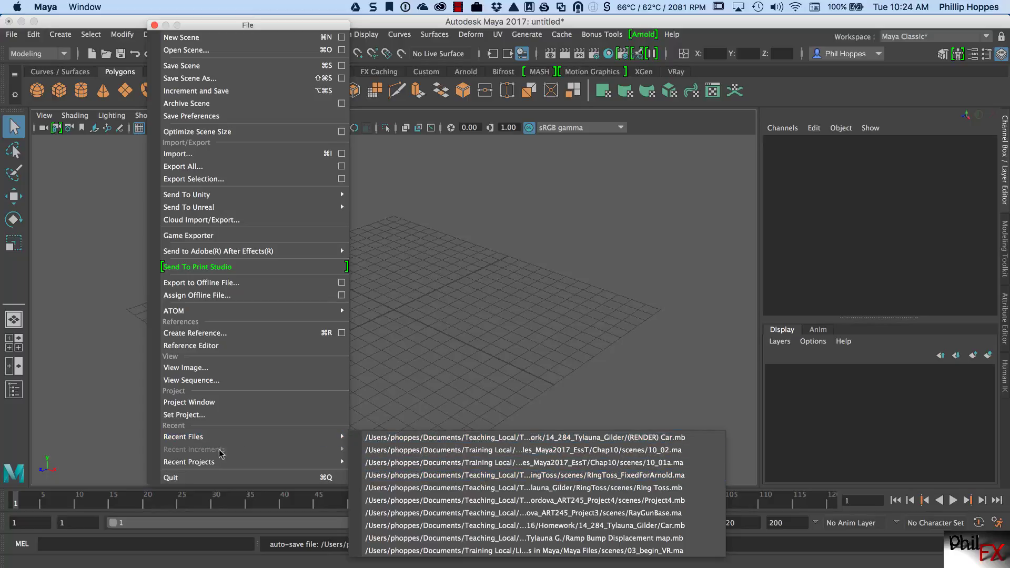
mouse_move(214, 460)
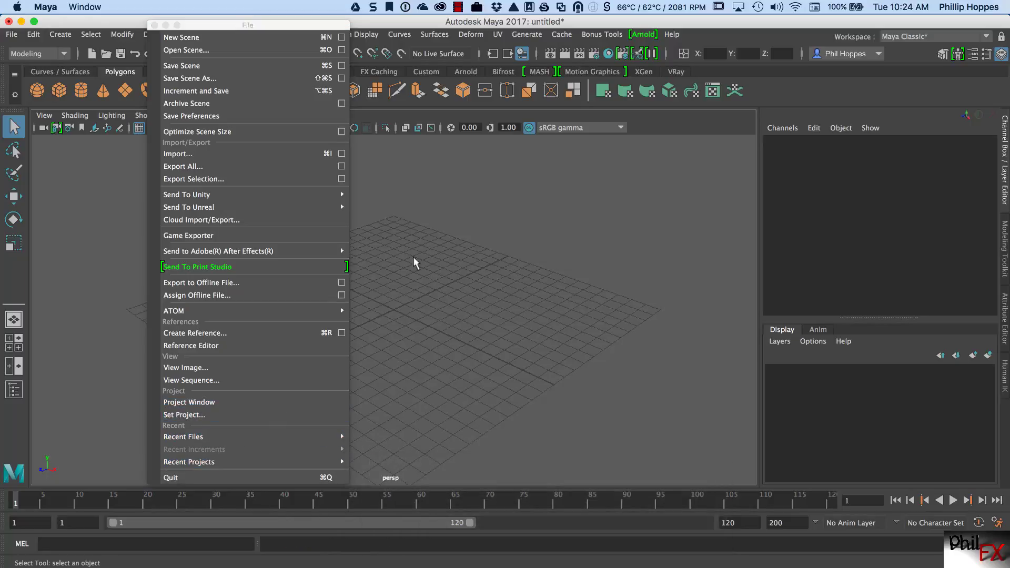
click(154, 26)
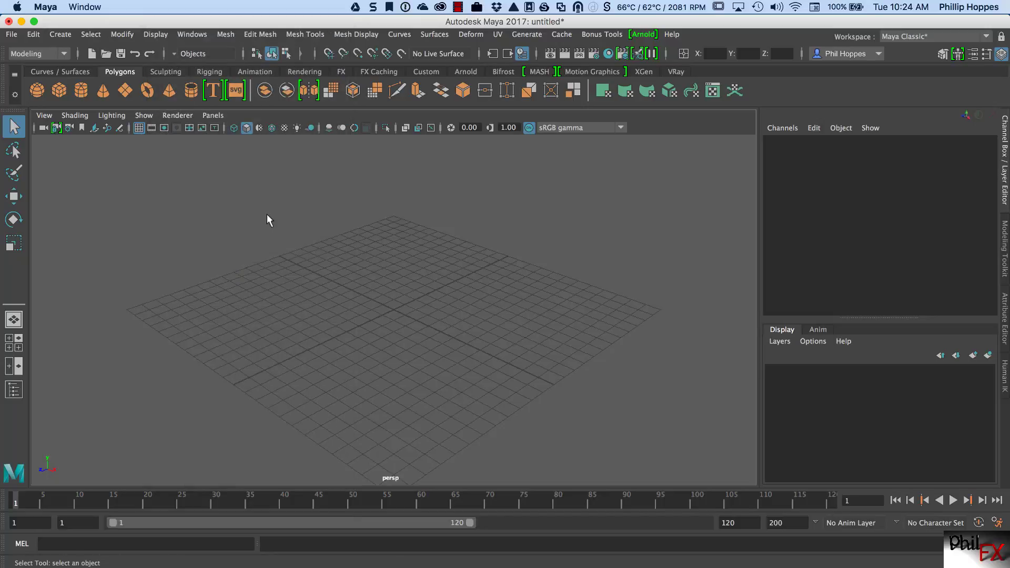